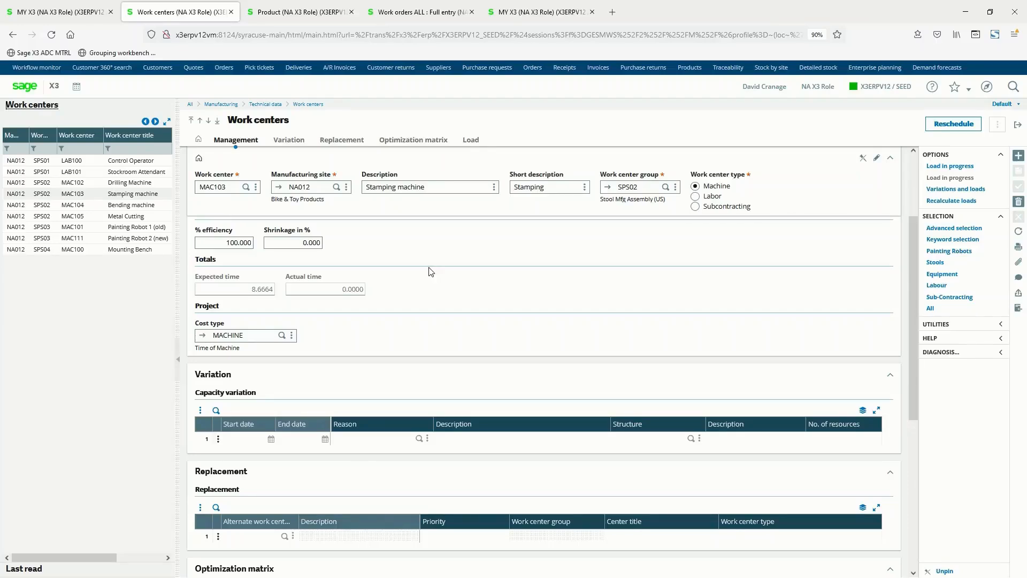
Review the Stamping machine work center's structure, number of resources and efficiency settings.
scroll(222, 203, "up", 3)
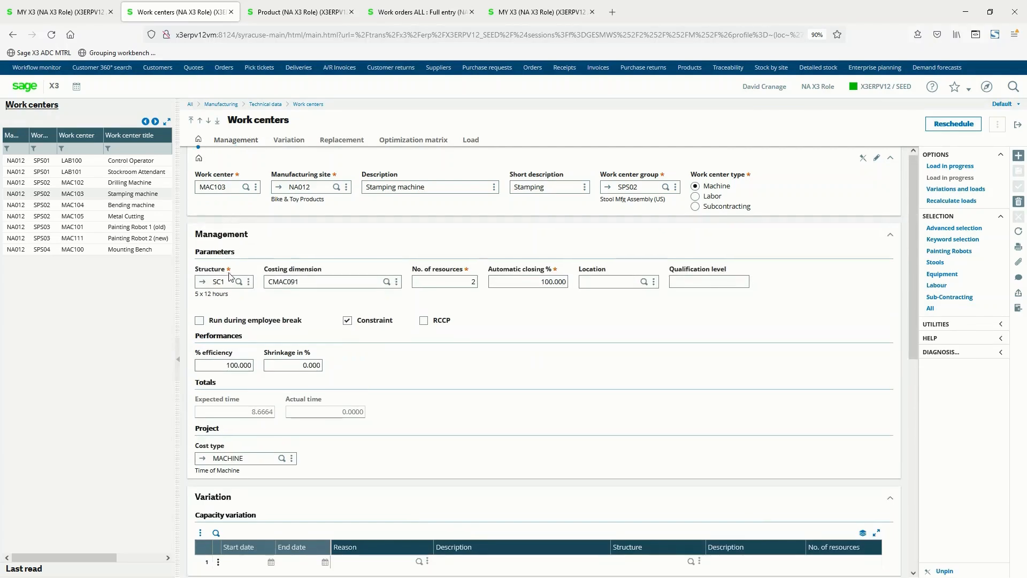
left_click(227, 279)
left_click(454, 278)
left_click(454, 278)
left_click(213, 366)
Filter the work centers to Painting Robots and compare the efficiency of MAC101 and MAC111.
left_click(947, 254)
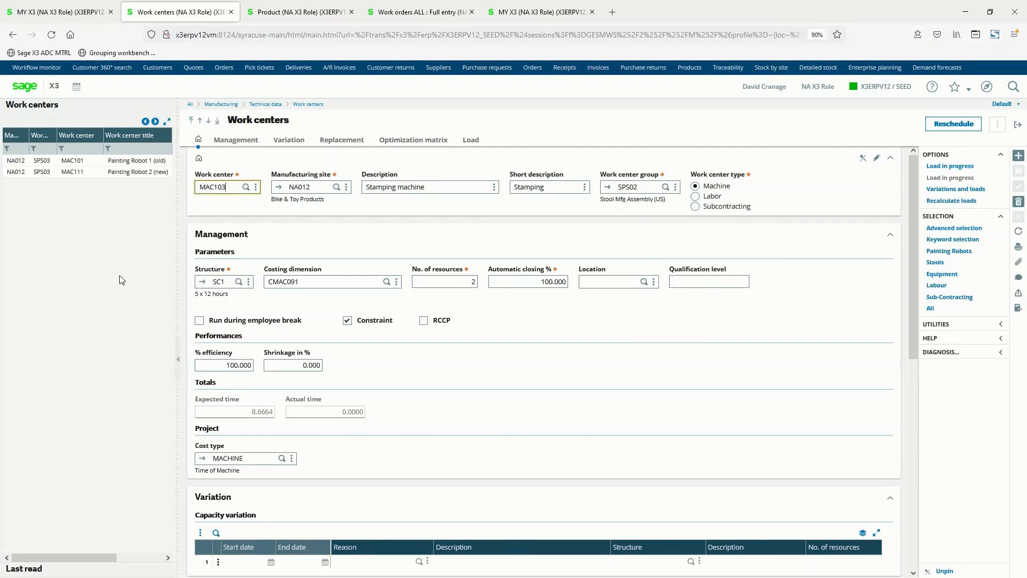
left_click(125, 162)
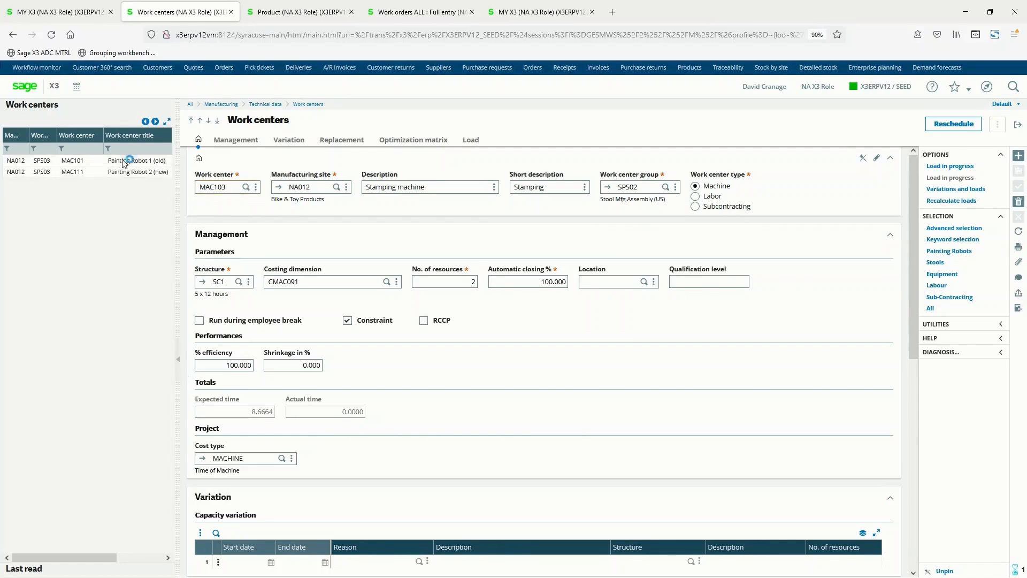
left_click(210, 365)
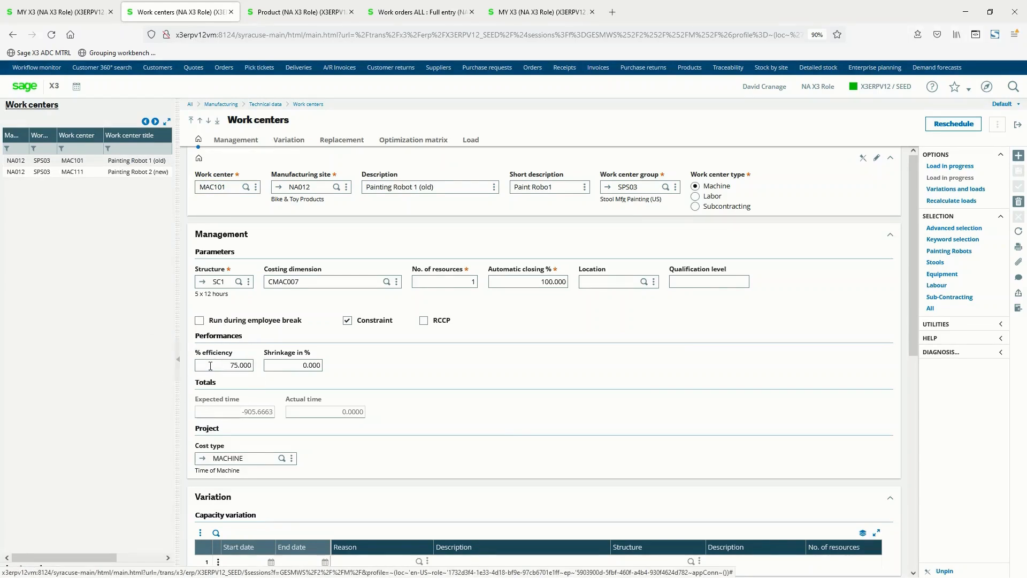
left_click(95, 173)
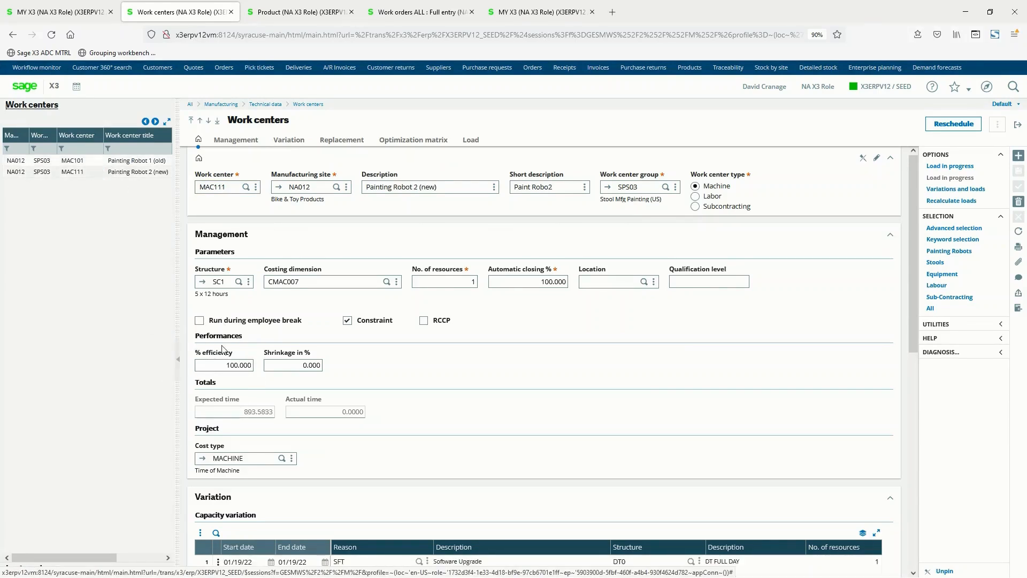
left_click(220, 366)
Examine the capacity variation, replacement and optimization matrix settings of work center MAC111.
scroll(500, 412, "down", 4)
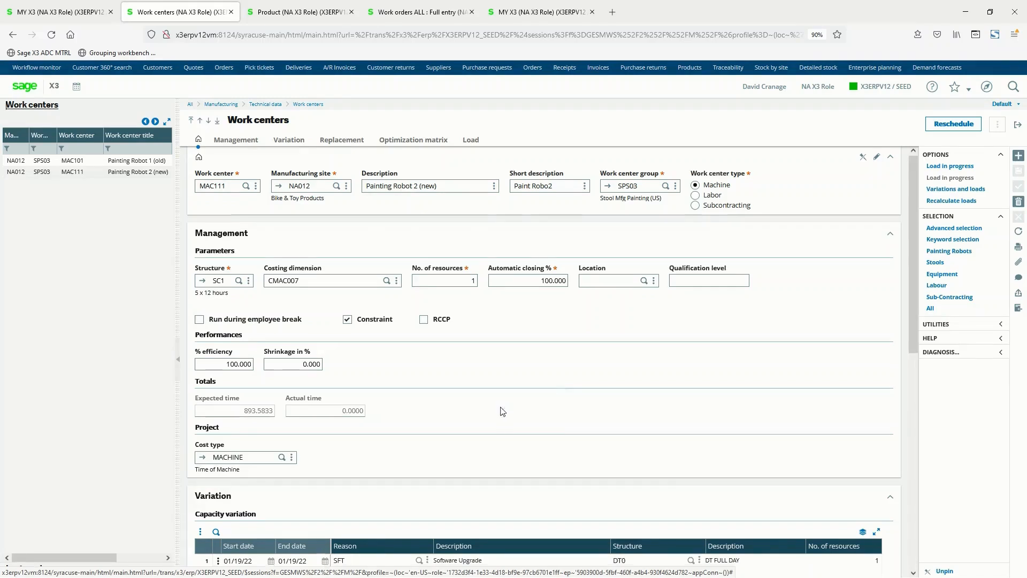
key("ctrl")
key("ctrl")
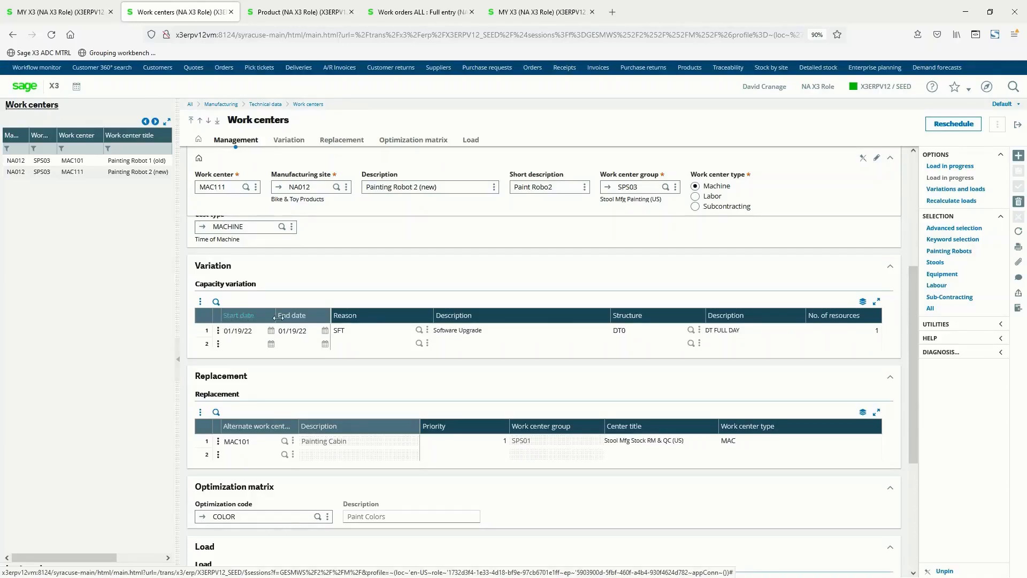
left_click(359, 334)
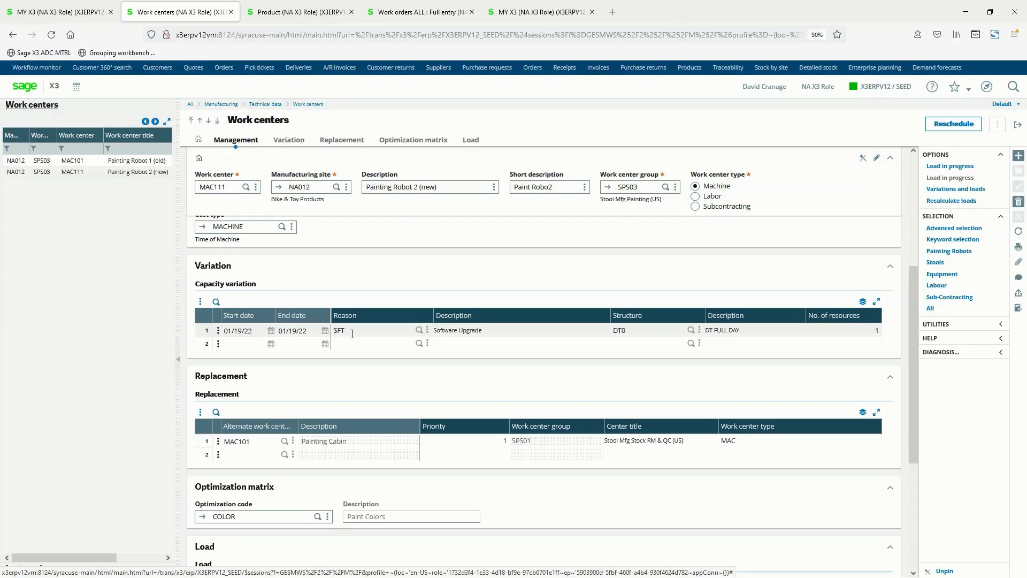
left_click(293, 331)
left_click(723, 330)
left_click(864, 330)
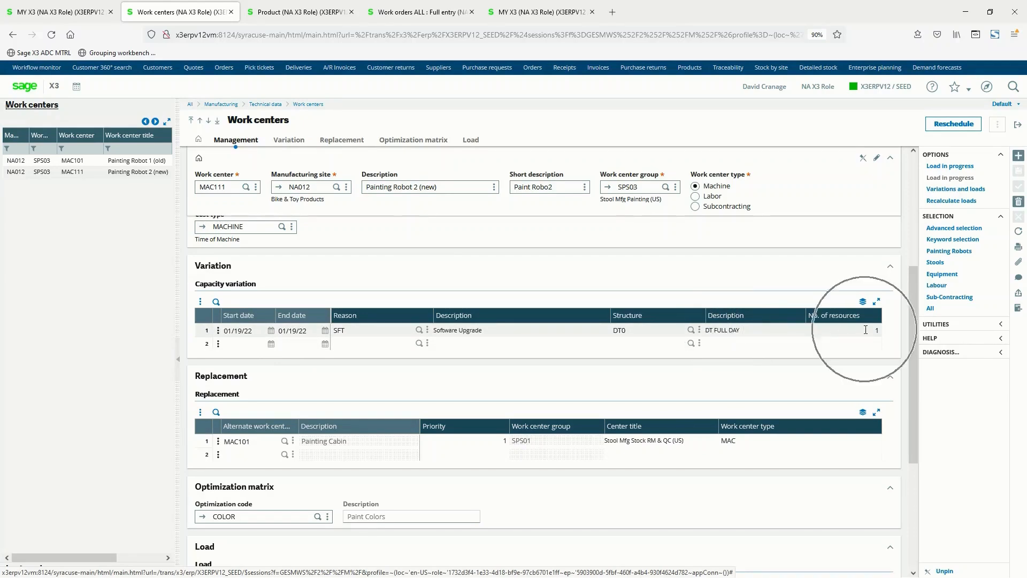
left_click(458, 334)
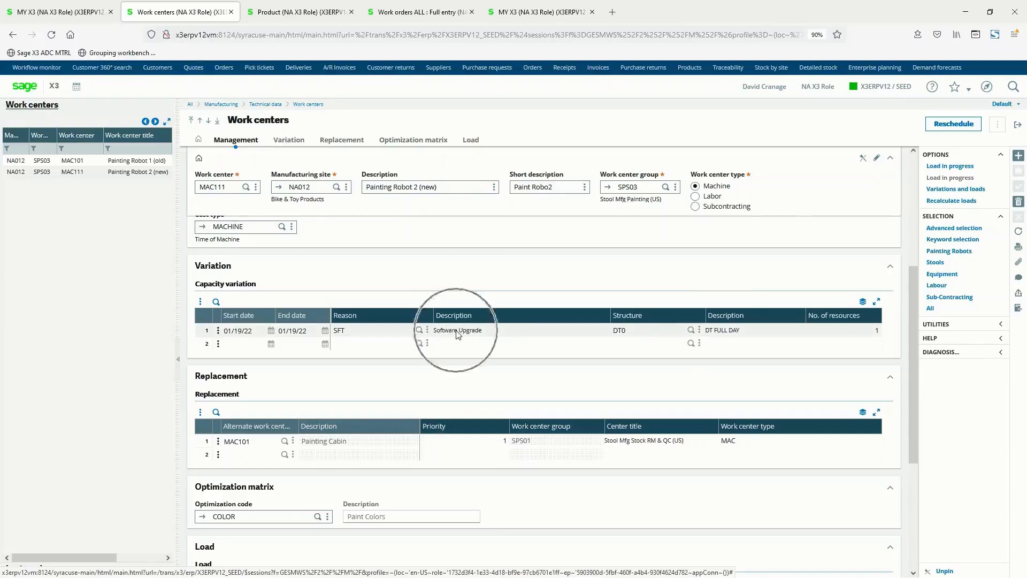
left_click(214, 378)
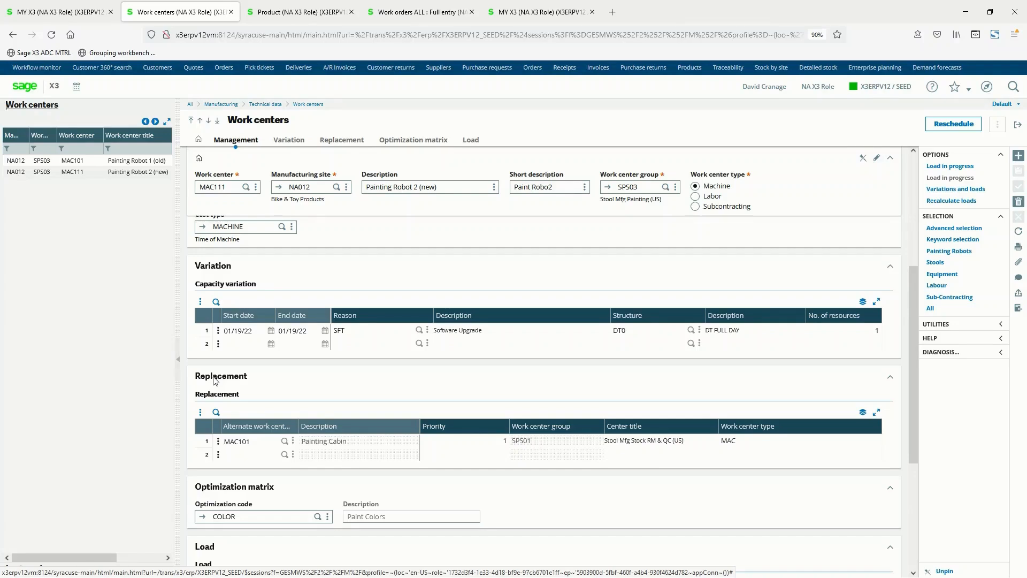
left_click(232, 513)
Open the site NA012 routing of product SFI026, Standard stool legs -raw-, and check its time unit.
left_click(299, 12)
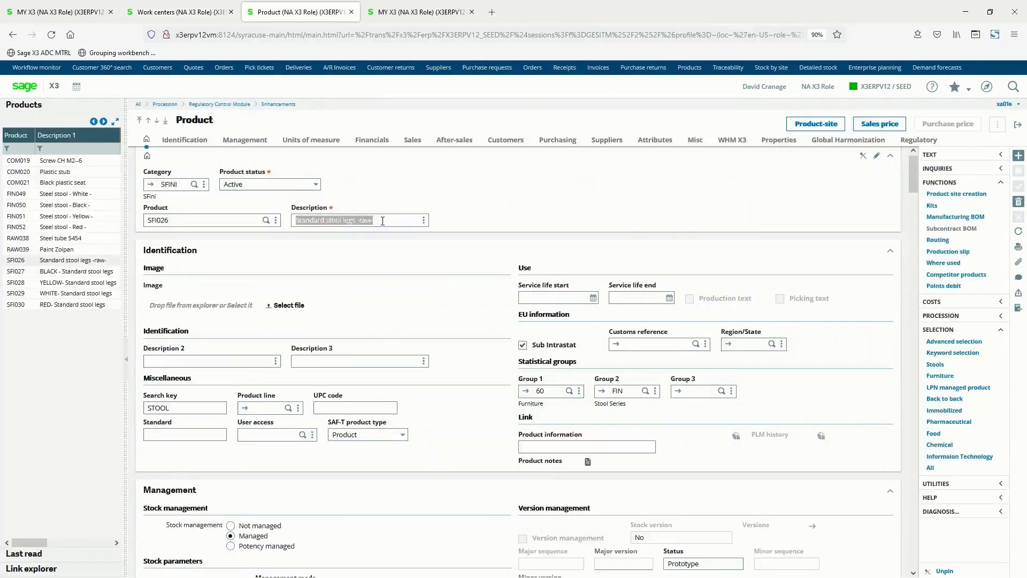
left_click(383, 221)
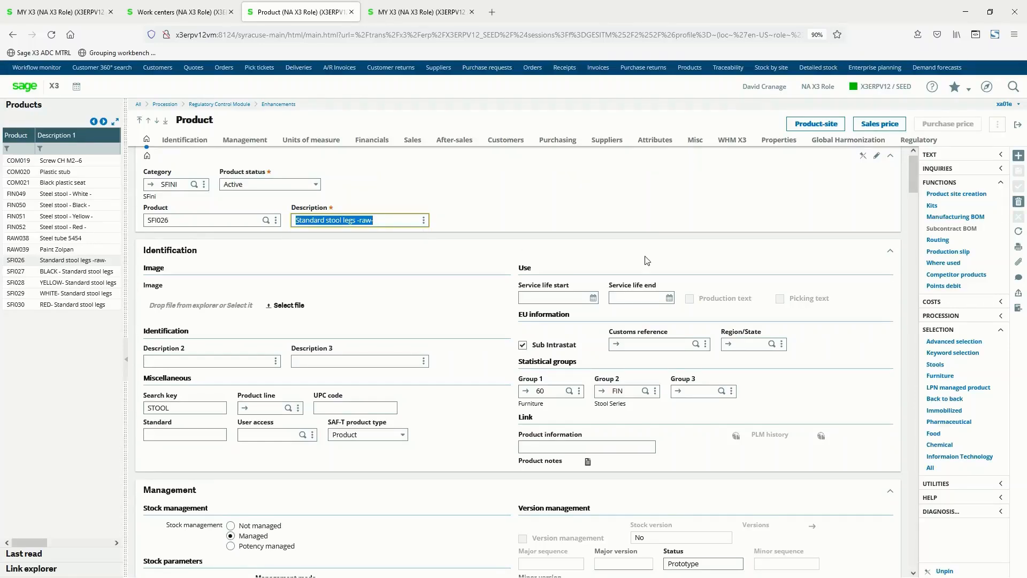
left_click(939, 241)
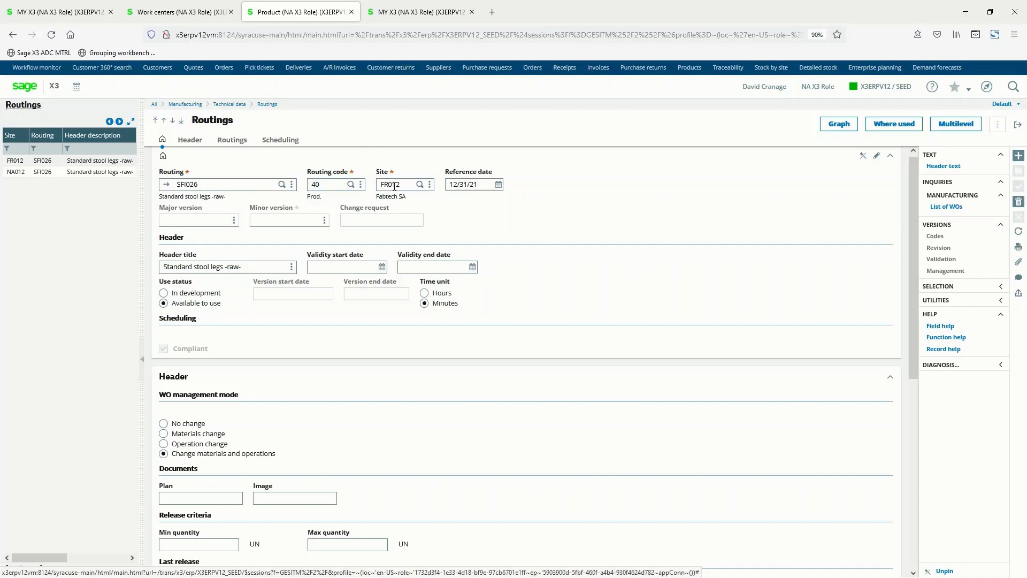
left_click(31, 172)
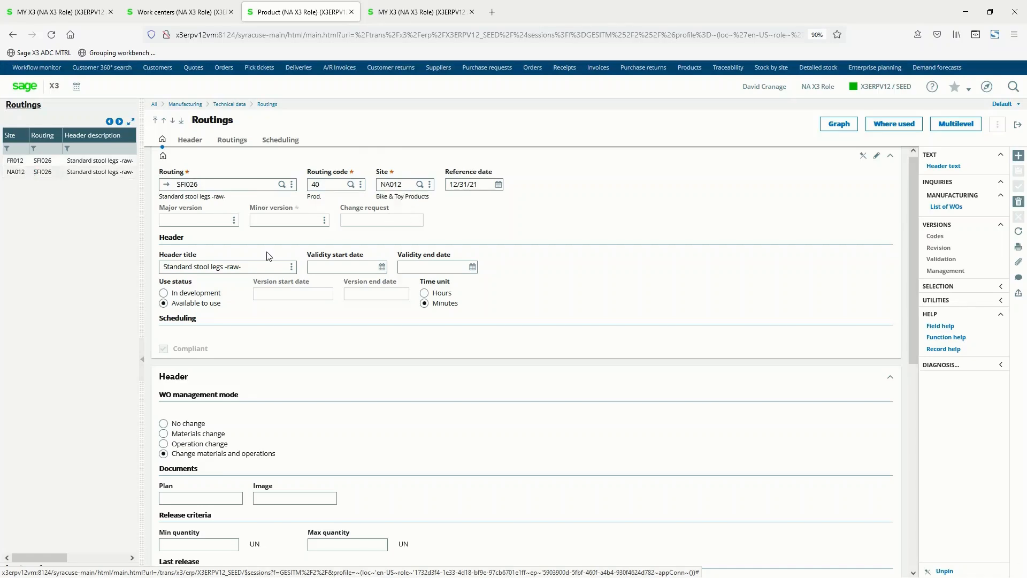
left_click(436, 302)
Review the routing's operations, including their work centers, setup times, run times and efficiency.
scroll(473, 413, "down", 5)
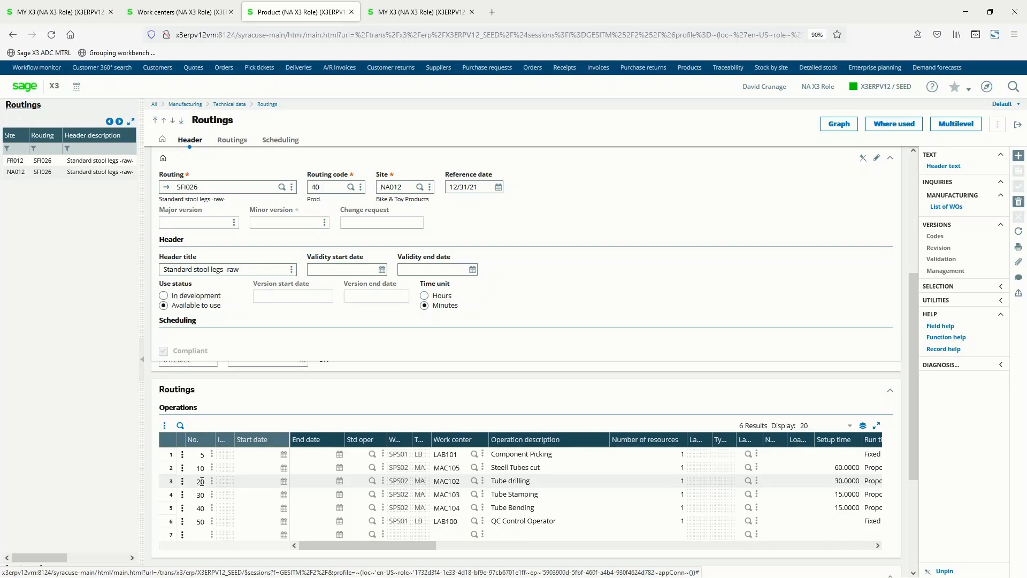
key("ctrl")
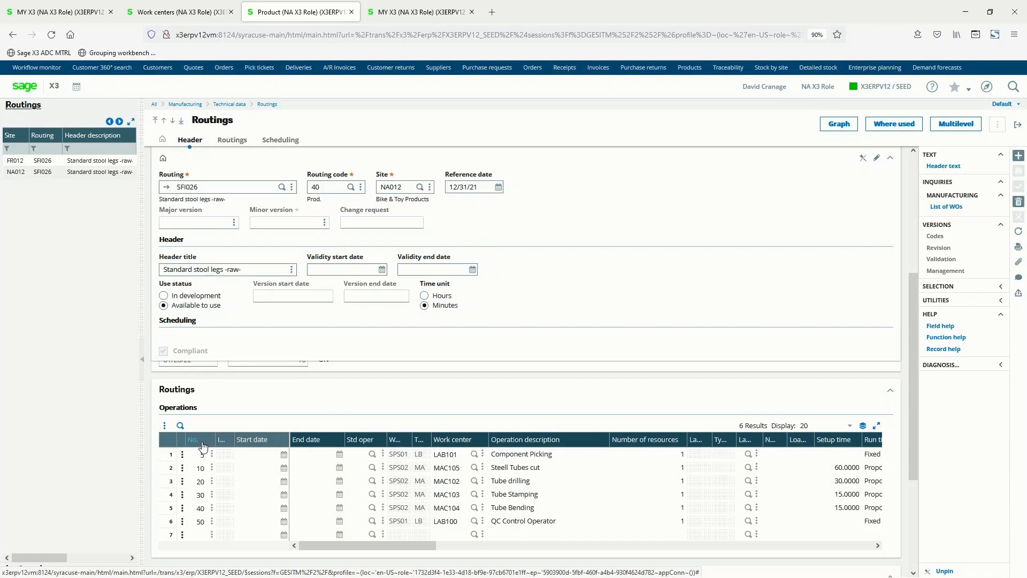
key("ctrl")
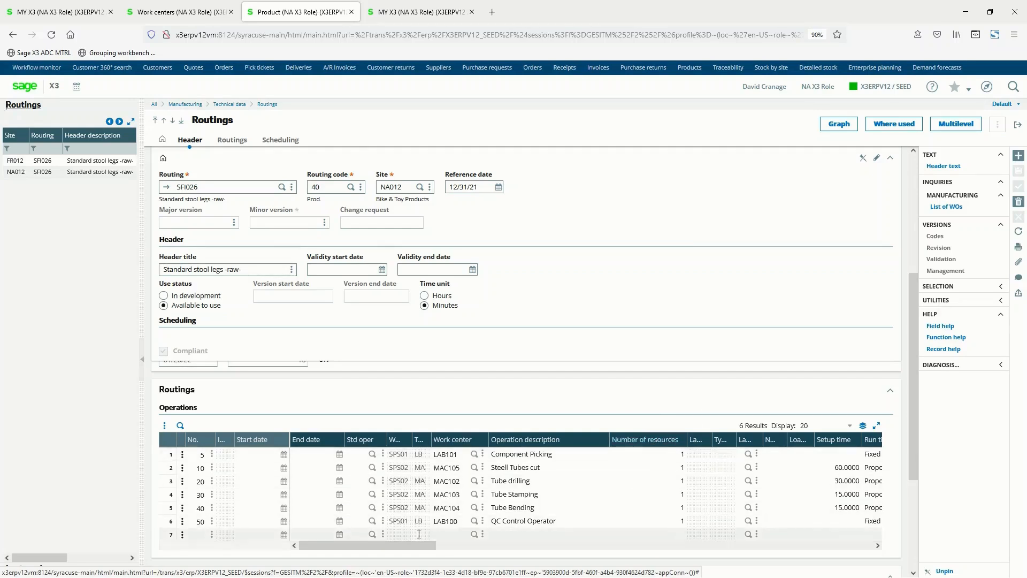
left_click_drag(416, 545, 531, 559)
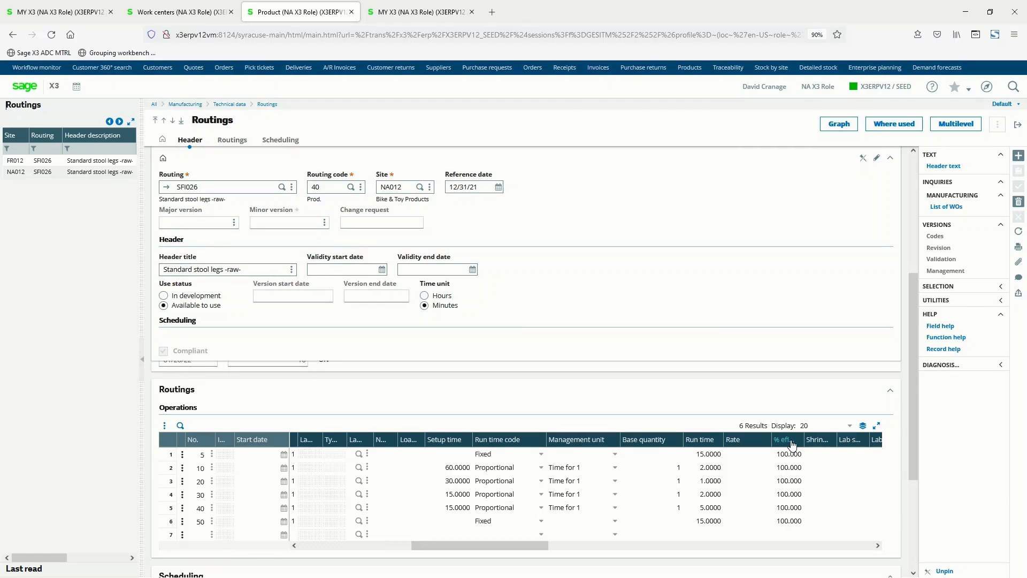
Review the routing's scheduling lines and the scheduling methods offered for operation 5, keeping Simple successor selected.
scroll(393, 551, "down", 4)
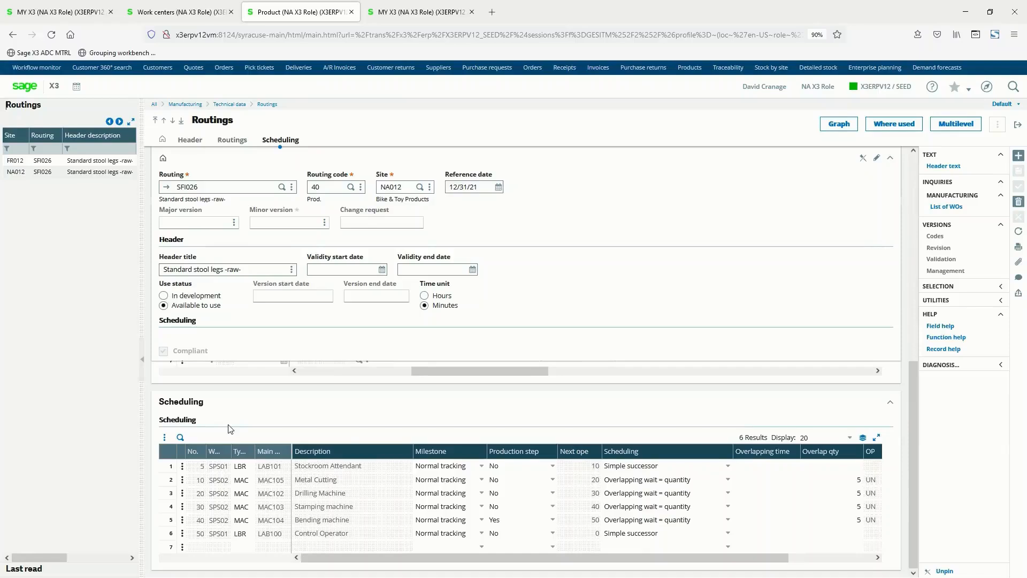
key("ctrl")
left_click(646, 460)
left_click(642, 466)
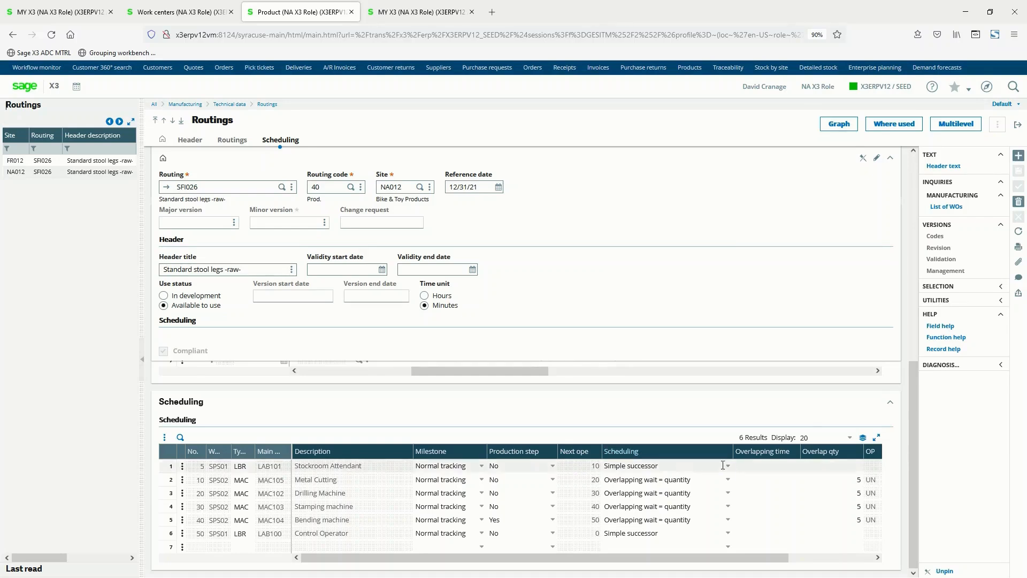
left_click(728, 466)
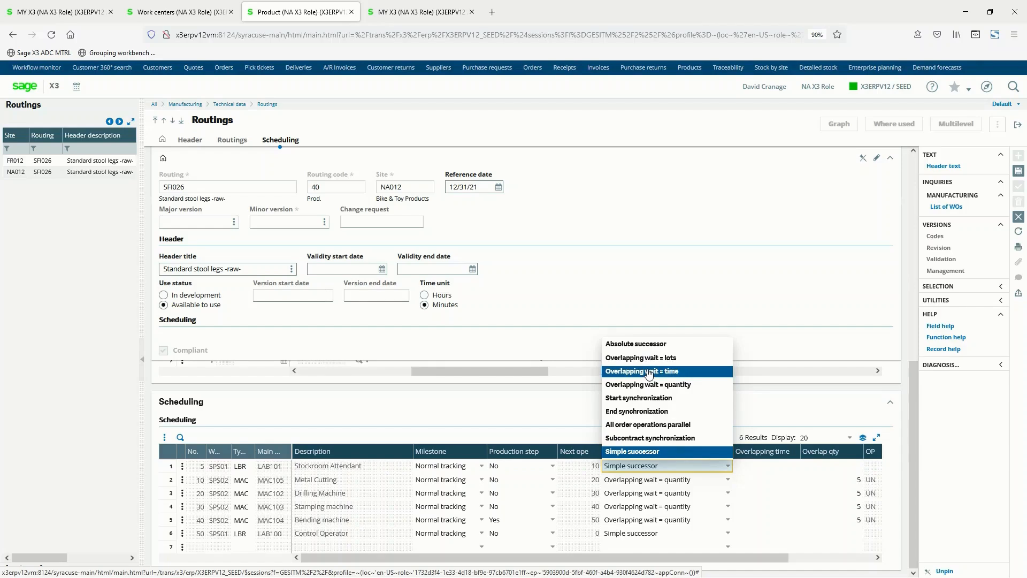
left_click(652, 454)
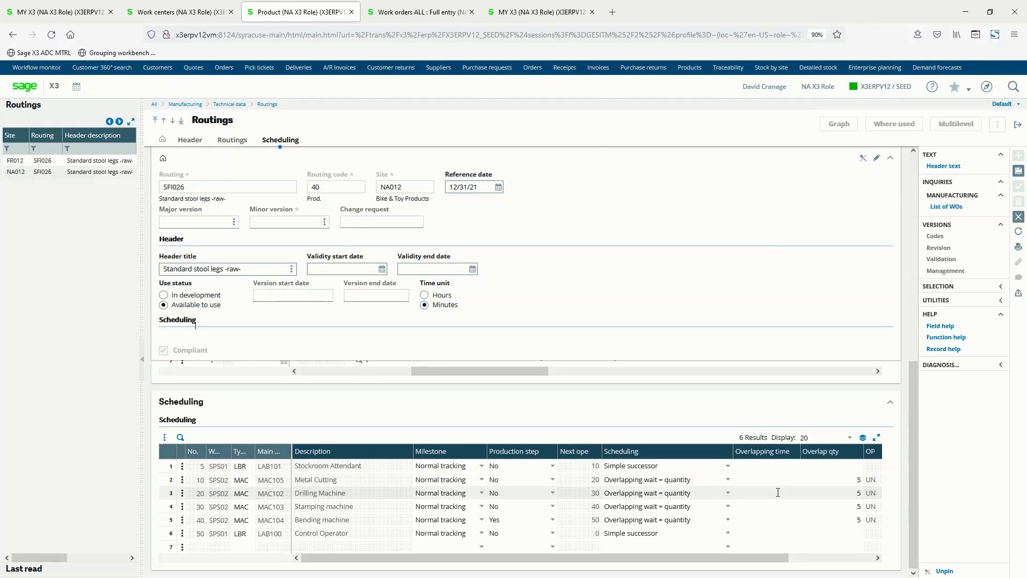
Switch to the full entry work order for SFI026 and examine its released product, description and release quantity.
left_click(427, 13)
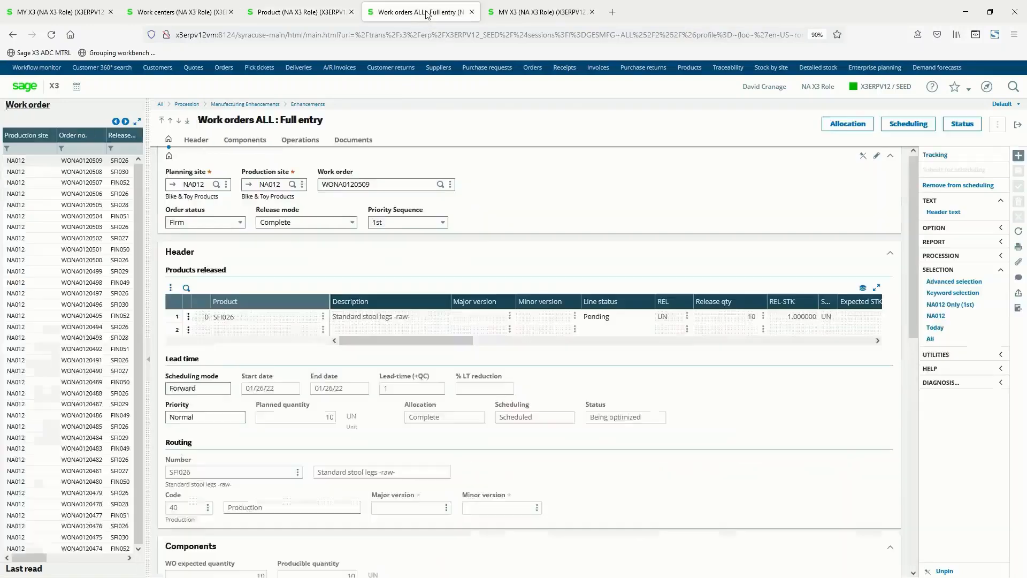
left_click(378, 187)
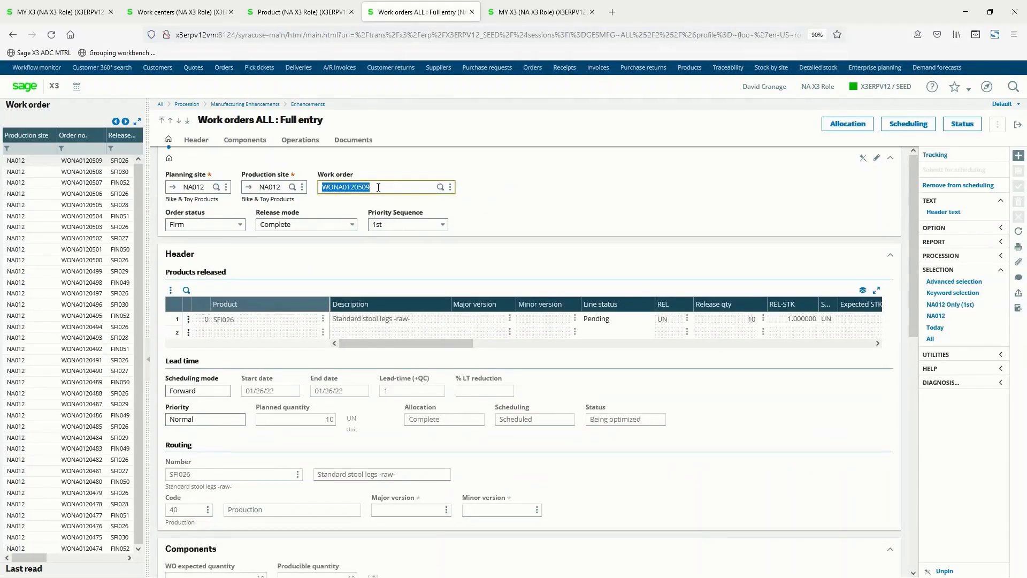
left_click(59, 244)
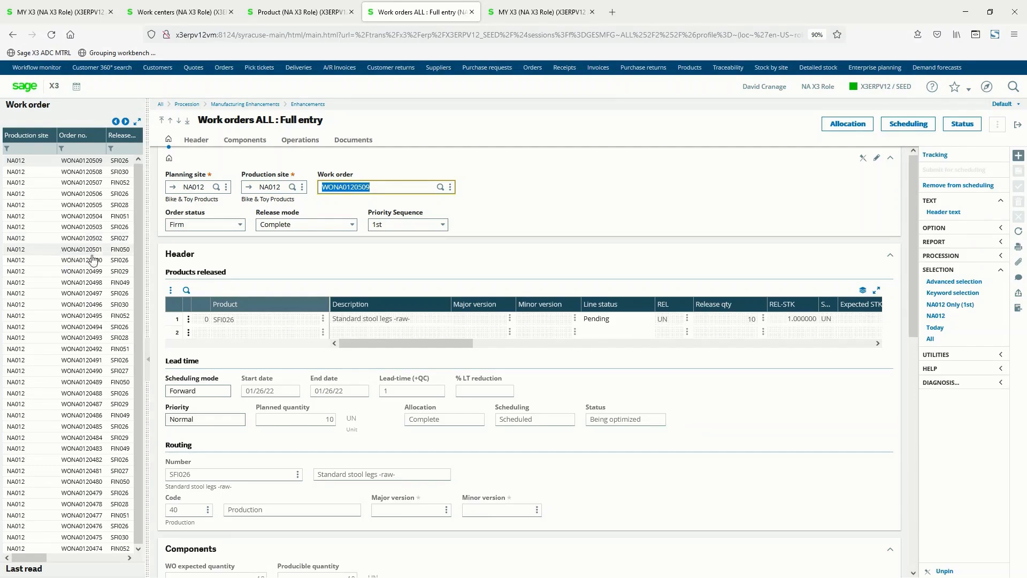
left_click(238, 320)
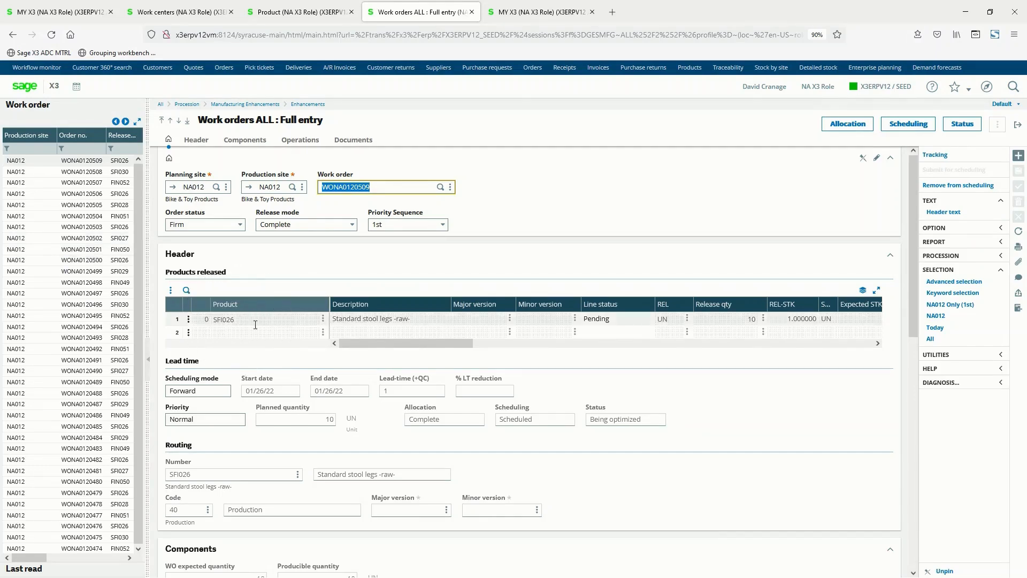
left_click(363, 321)
left_click(745, 317)
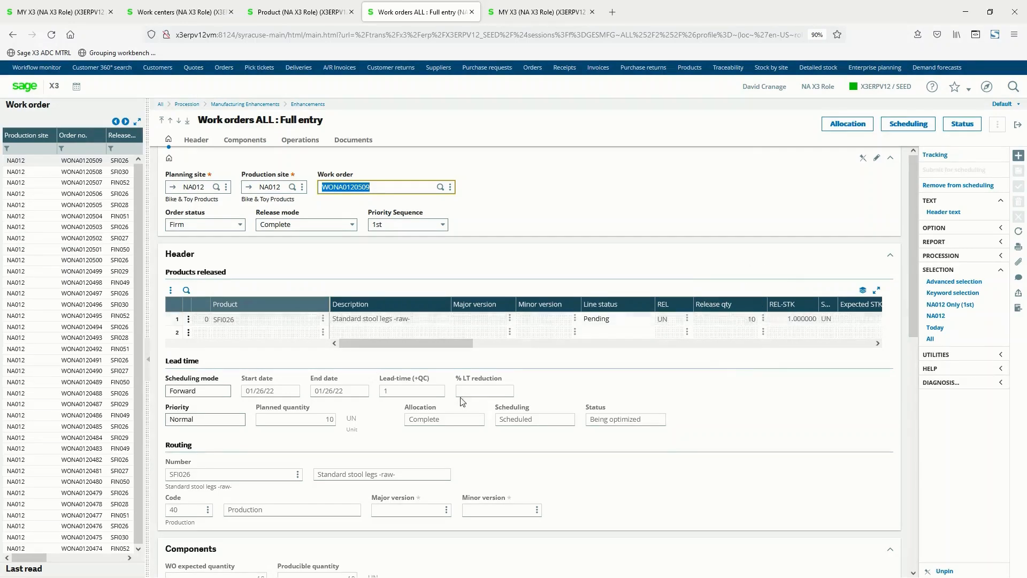
Examine the work order's operations list with its work centers, dates, setup times and run times.
scroll(461, 403, "down", 3)
scroll(462, 402, "down", 6)
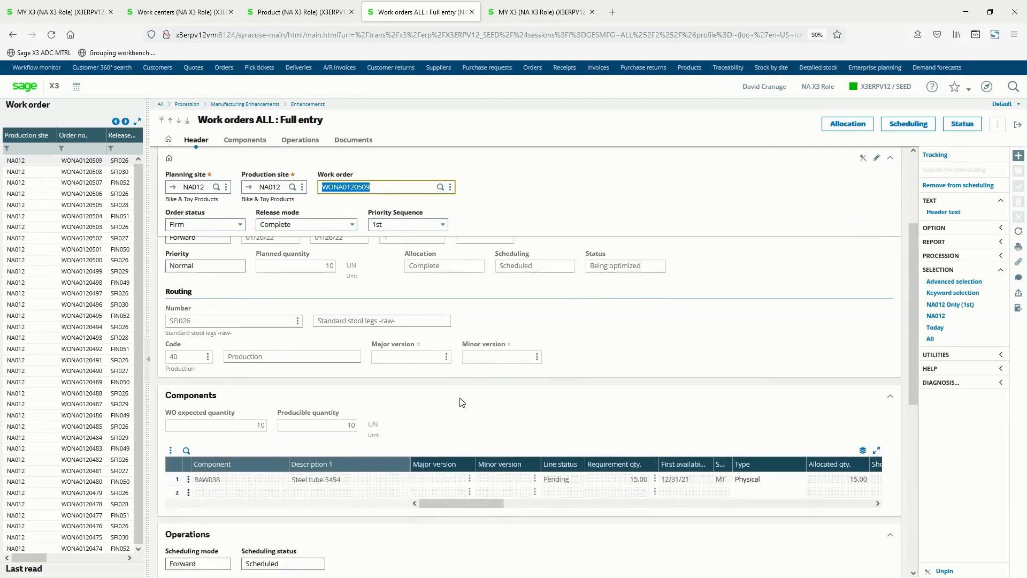
scroll(461, 402, "down", 1)
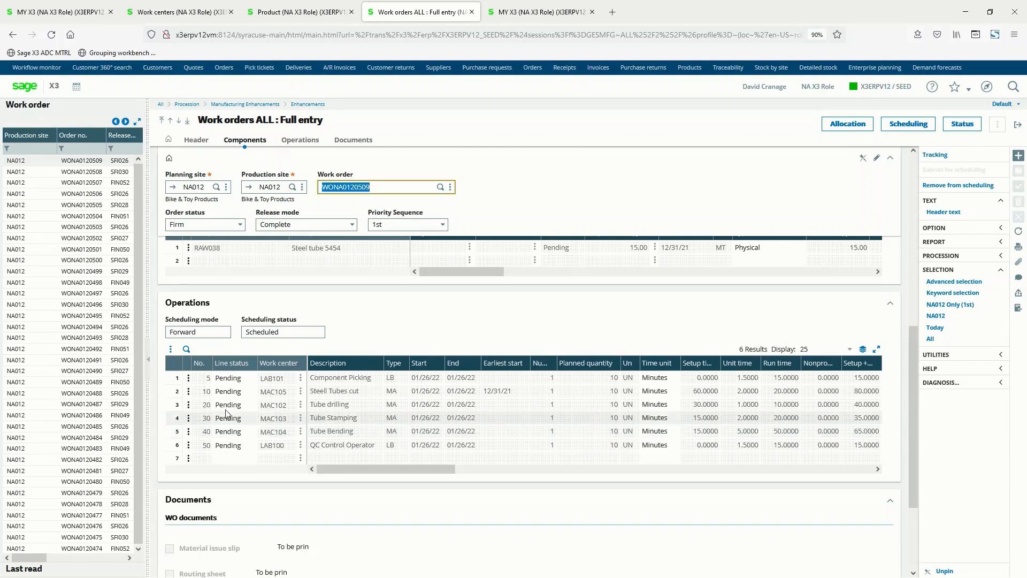
left_click(198, 369)
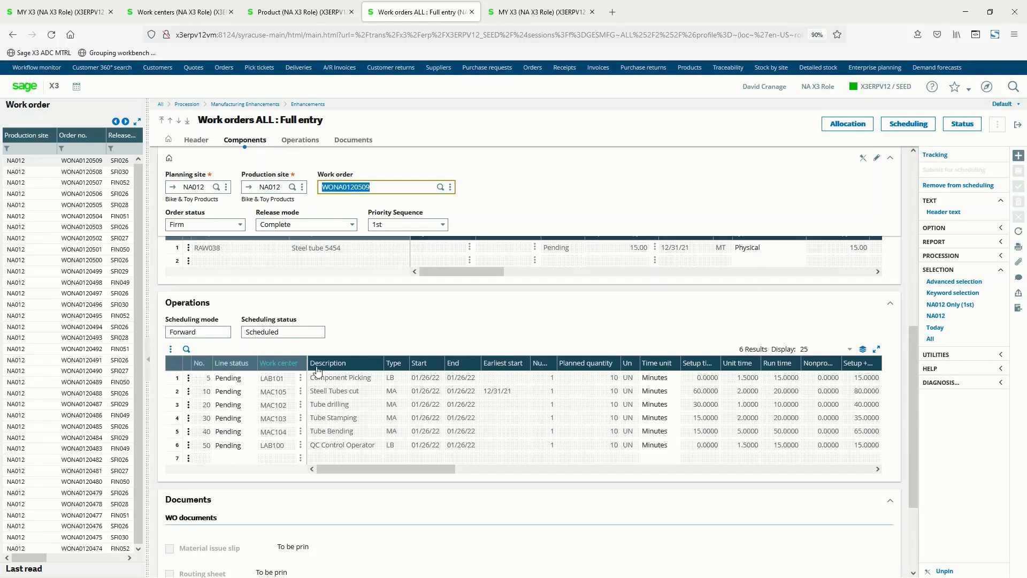
key("ctrl")
key("ctrl")
key("ctrl")
Open Web Scheduling in its own browser tab and resize the Production Gantt to show all resources with full names.
left_click(552, 18)
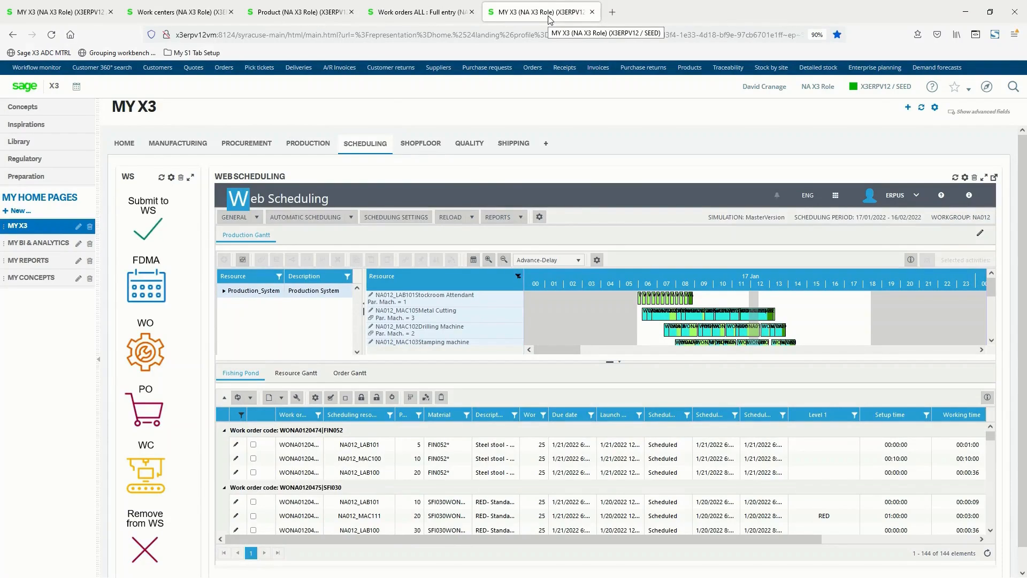
left_click(993, 177)
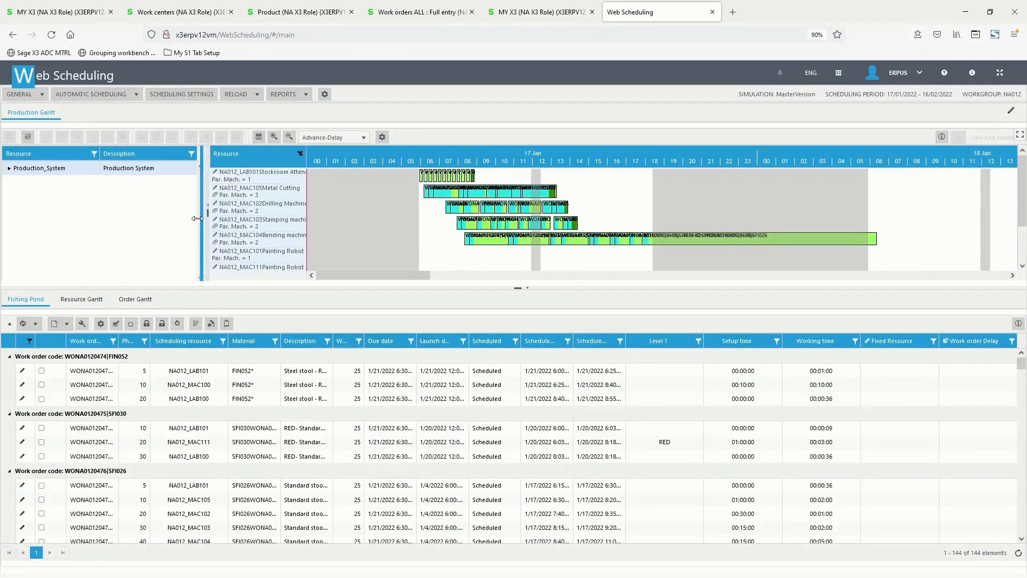
left_click_drag(198, 218, 179, 218)
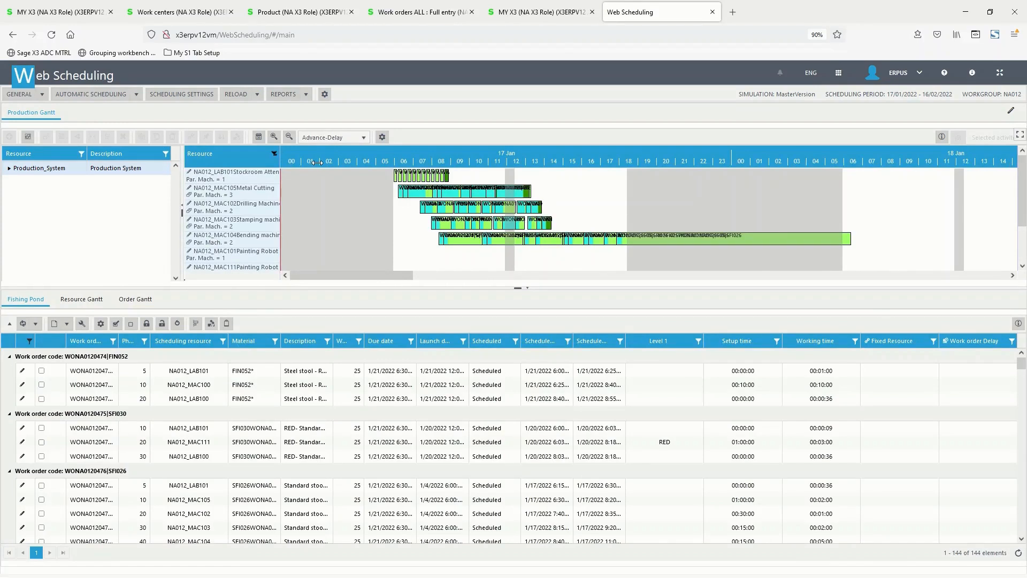
left_click_drag(318, 162, 318, 162)
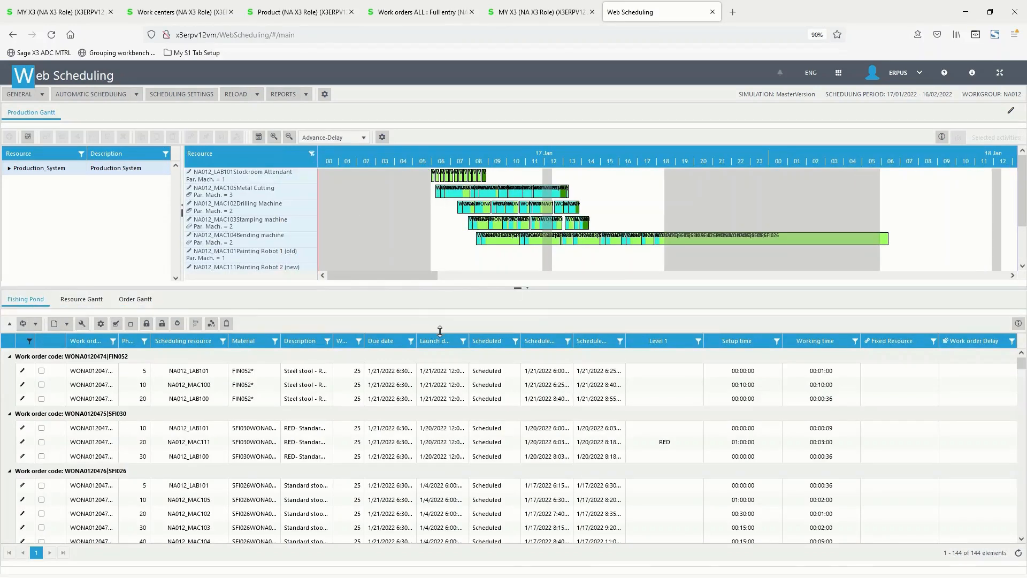
left_click_drag(440, 330, 441, 331)
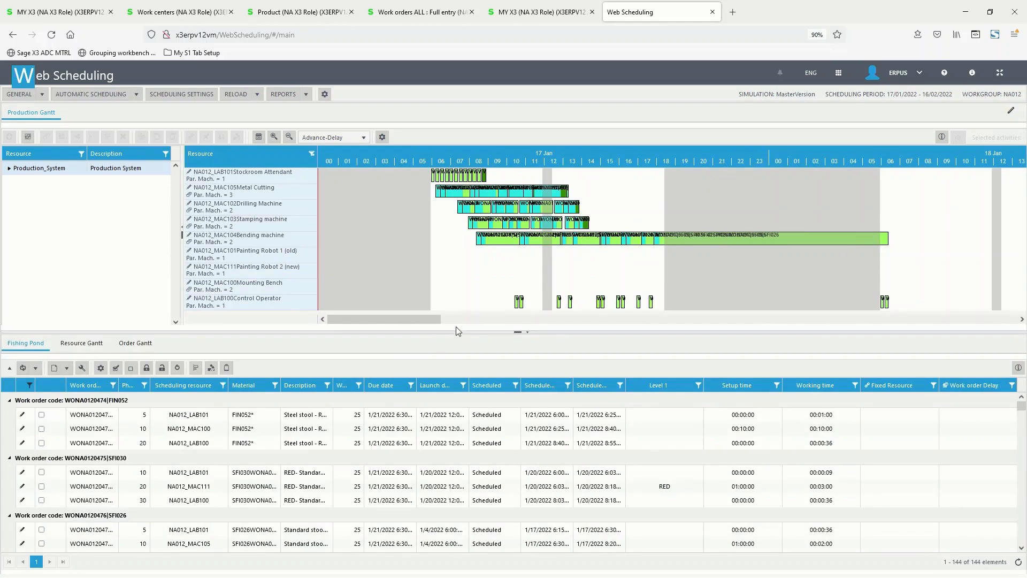
key("ctrl")
key("ctrl")
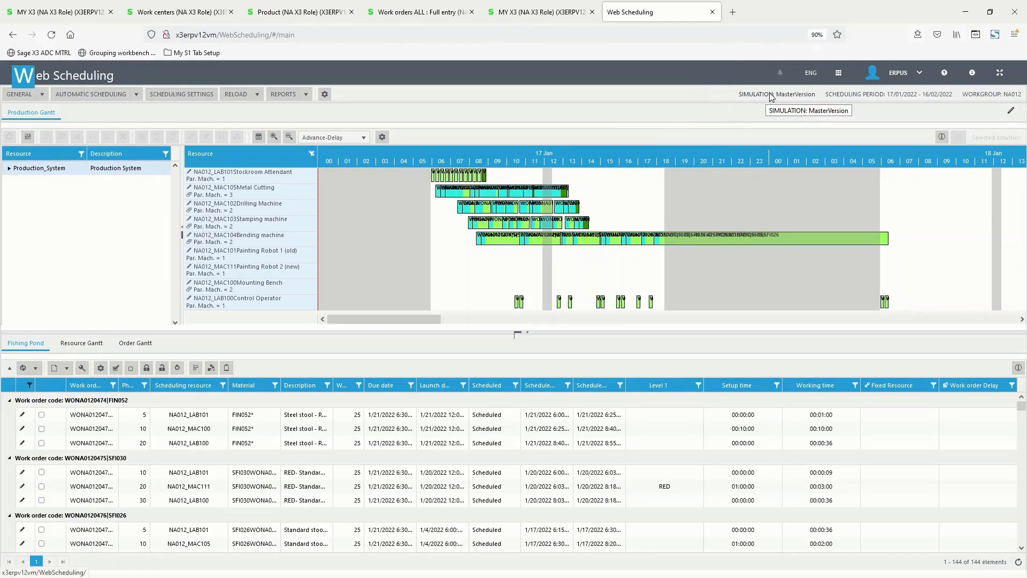
Expand the resource hierarchy through NA012 and the Assembly group to the Assembly Operator work center, and collapse the hierarchy pane.
key("ctrl")
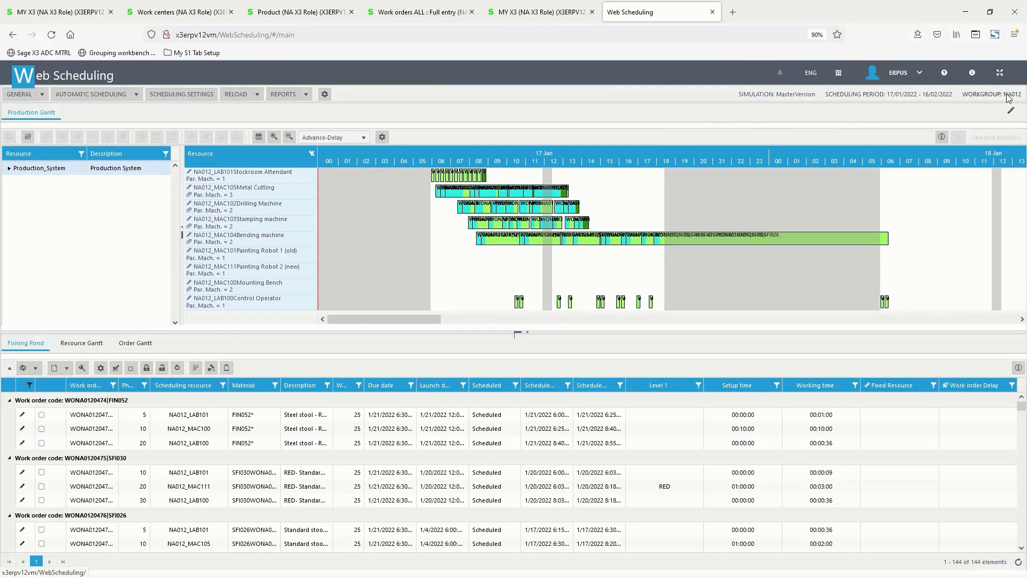
key("ctrl")
left_click(9, 169)
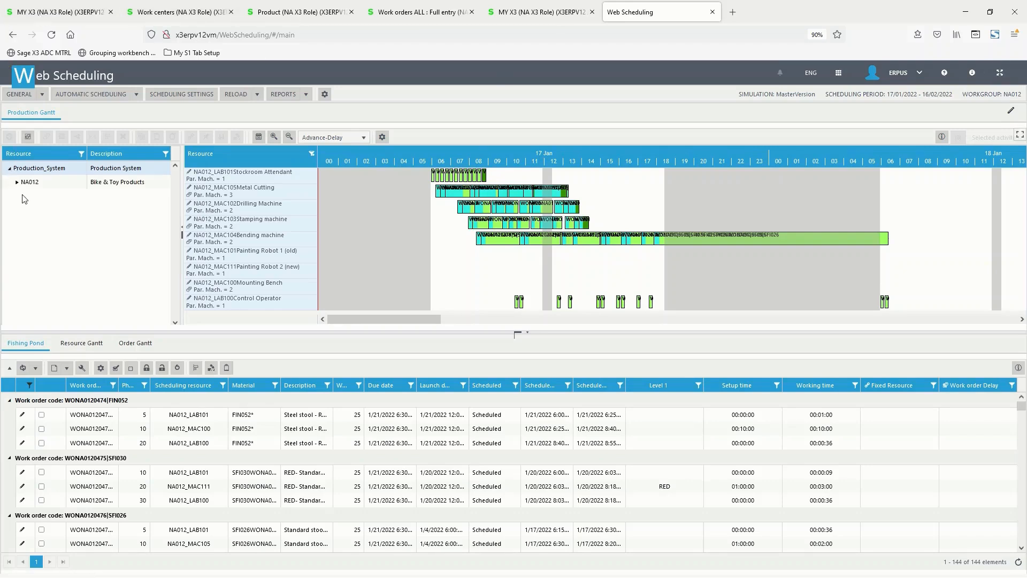
left_click(17, 182)
left_click(24, 197)
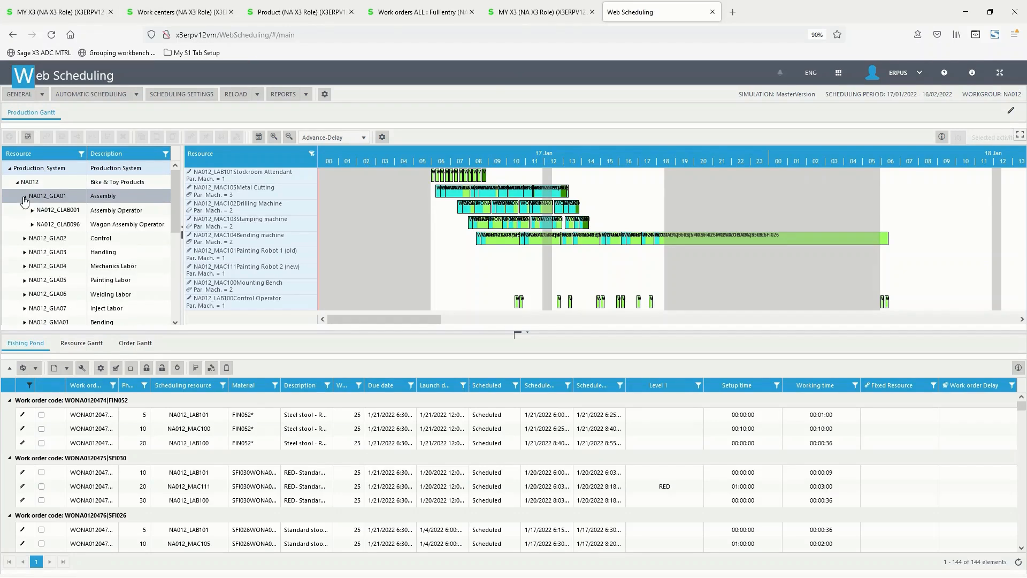
left_click(33, 211)
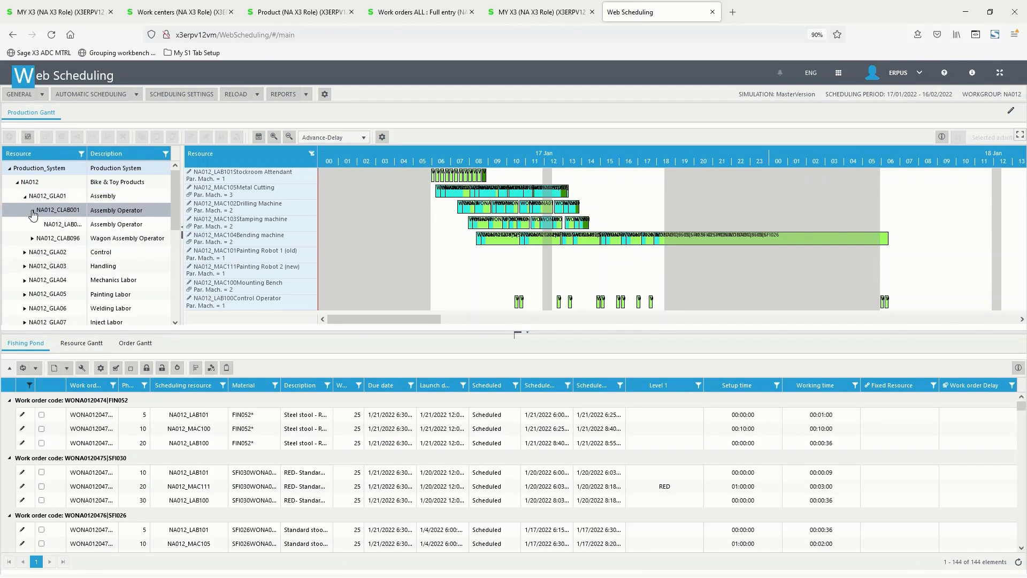
left_click(182, 232)
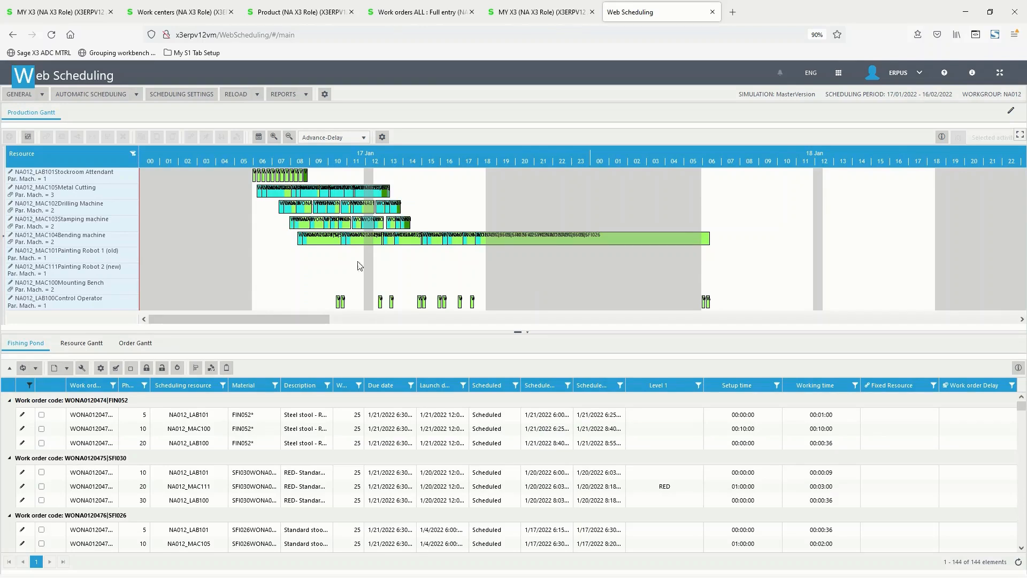
View the painting robots' schedule for 19 and 20 January and select Painting Robot 1's yellow SFI028 operation to trace its links.
left_click(109, 272)
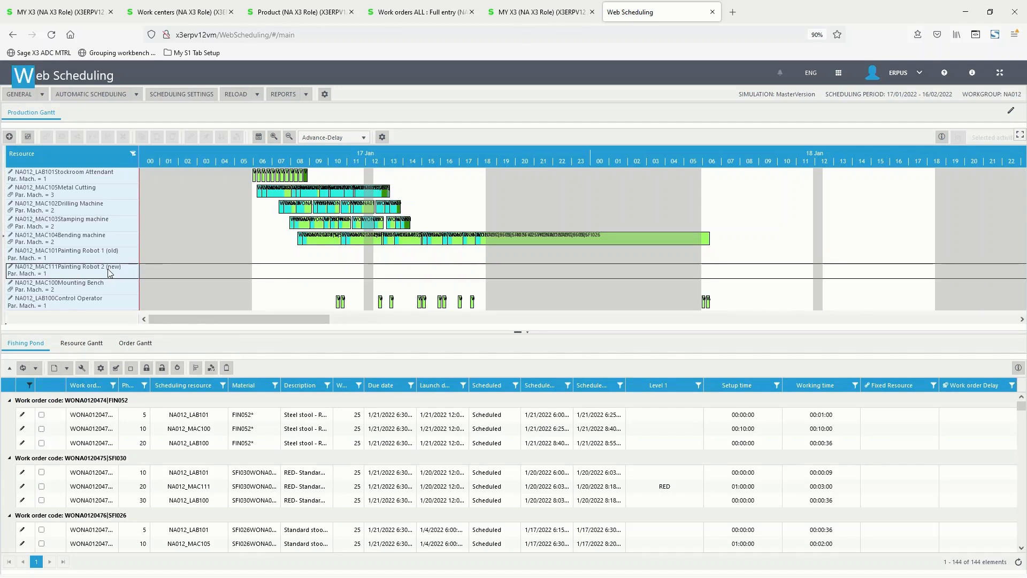
left_click_drag(269, 320, 528, 353)
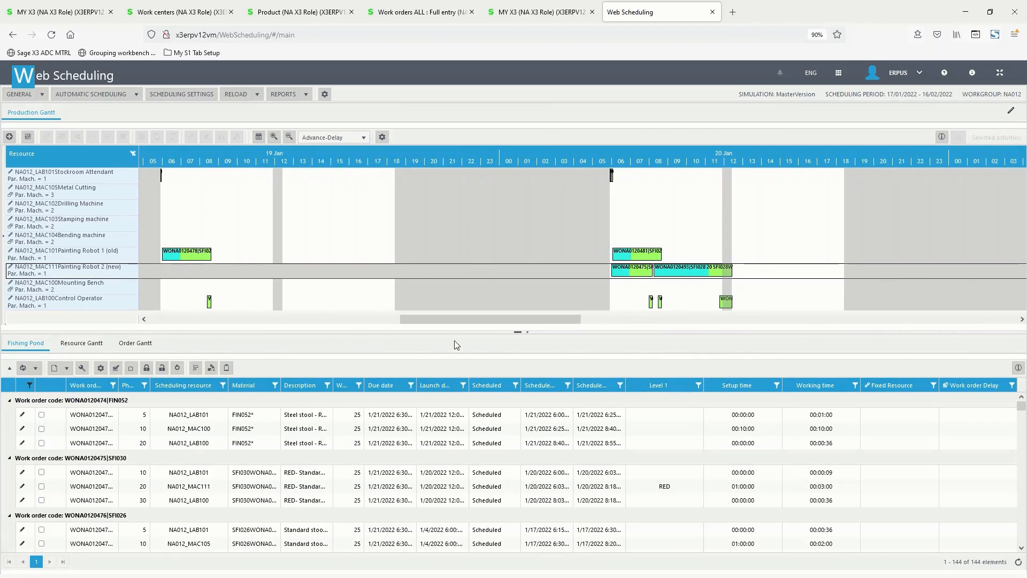
left_click(298, 272)
left_click(192, 258)
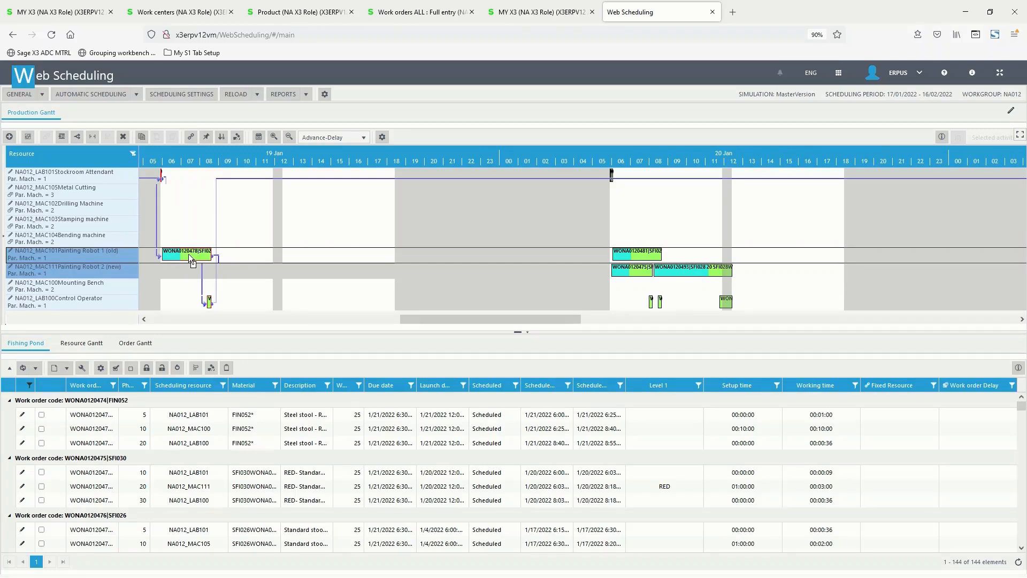
left_click_drag(188, 255, 190, 255)
left_click(192, 260)
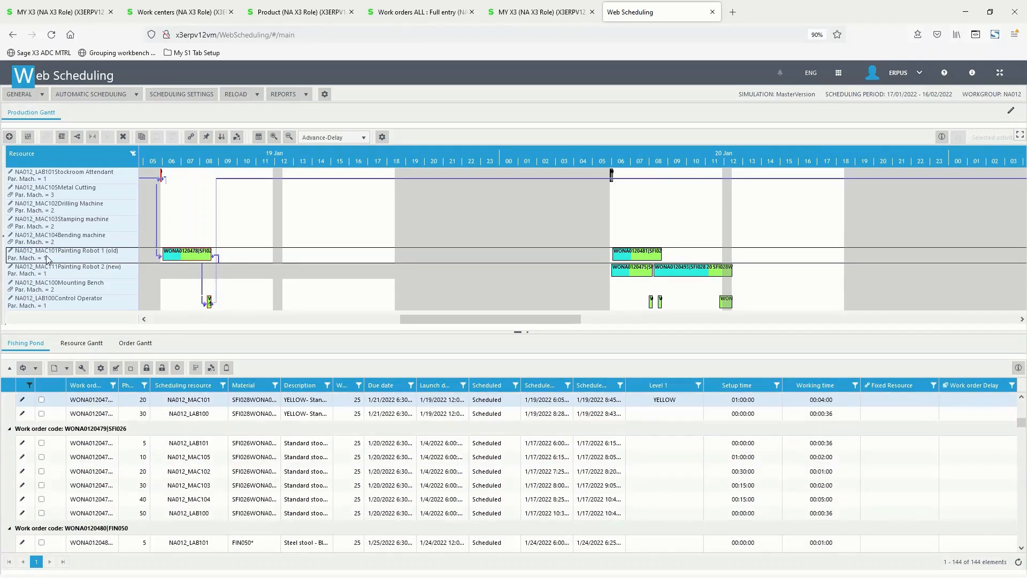
key("ctrl")
key("ctrl")
Widen the Fishing Pond's work order code, phase and scheduling resource columns and review them with the setup and working times.
left_click(40, 347)
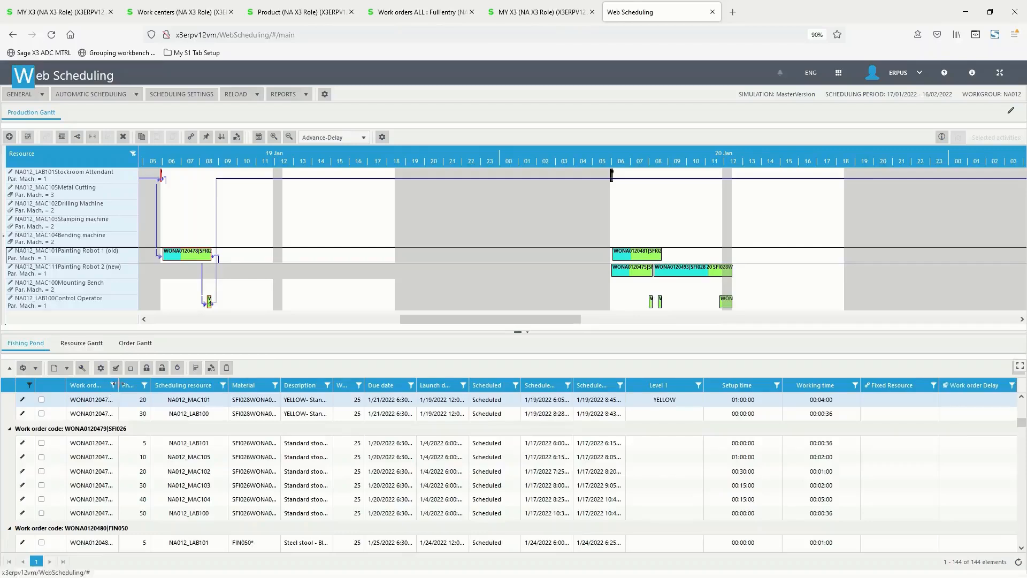
left_click_drag(118, 387, 139, 387)
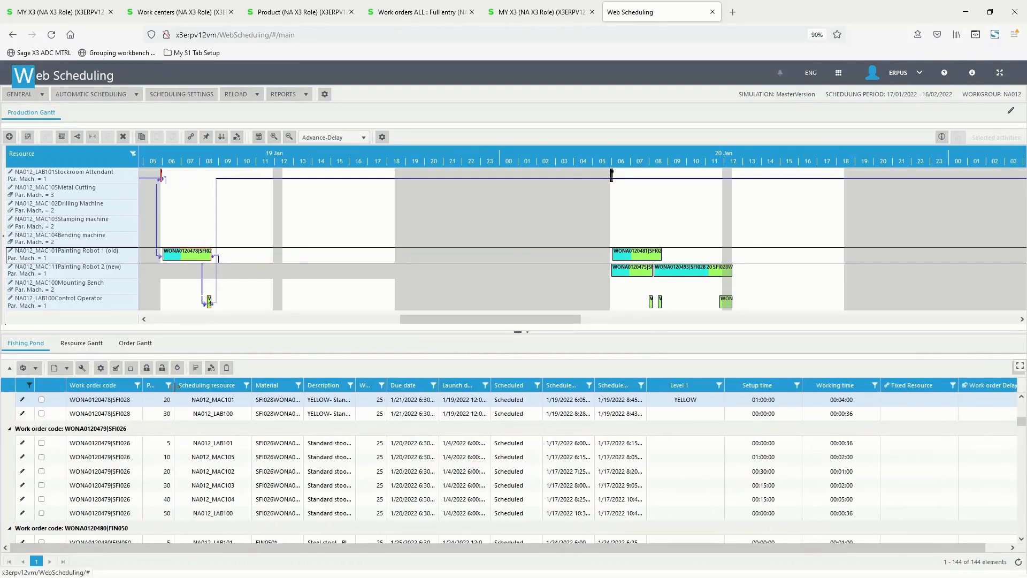
left_click_drag(175, 385, 181, 389)
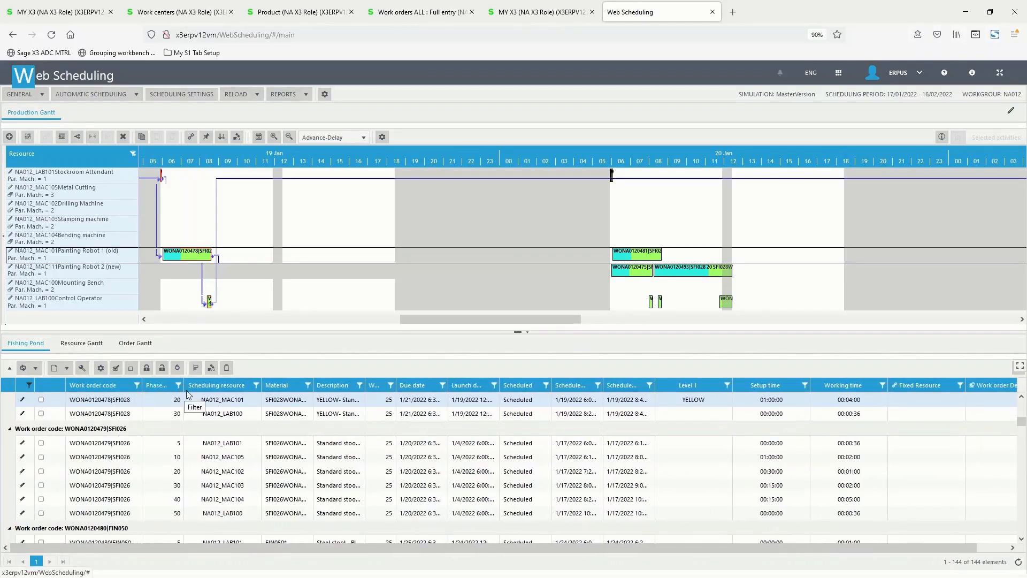
left_click_drag(260, 386, 269, 386)
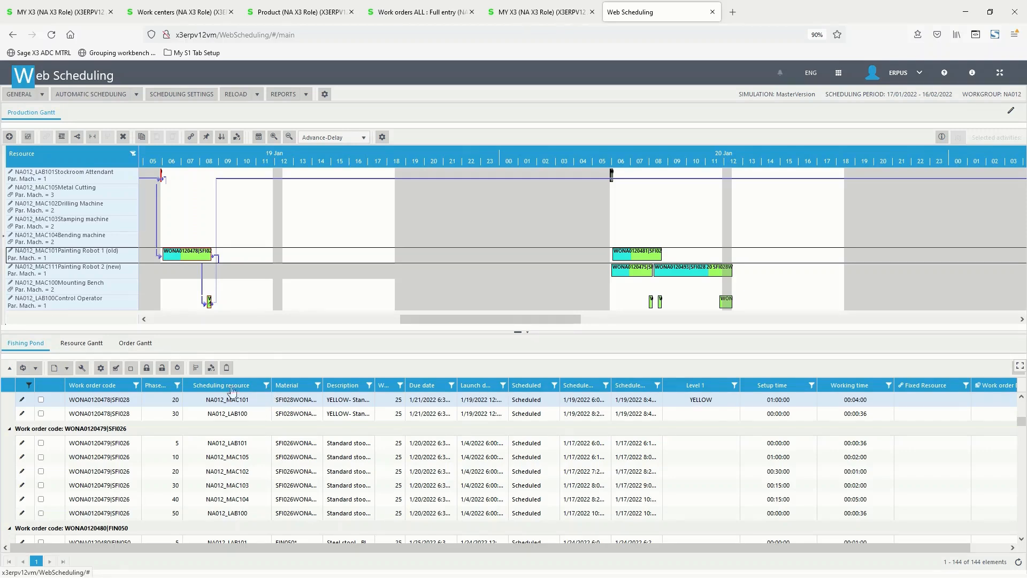
left_click(163, 386)
left_click(228, 387)
left_click(771, 388)
left_click(859, 391)
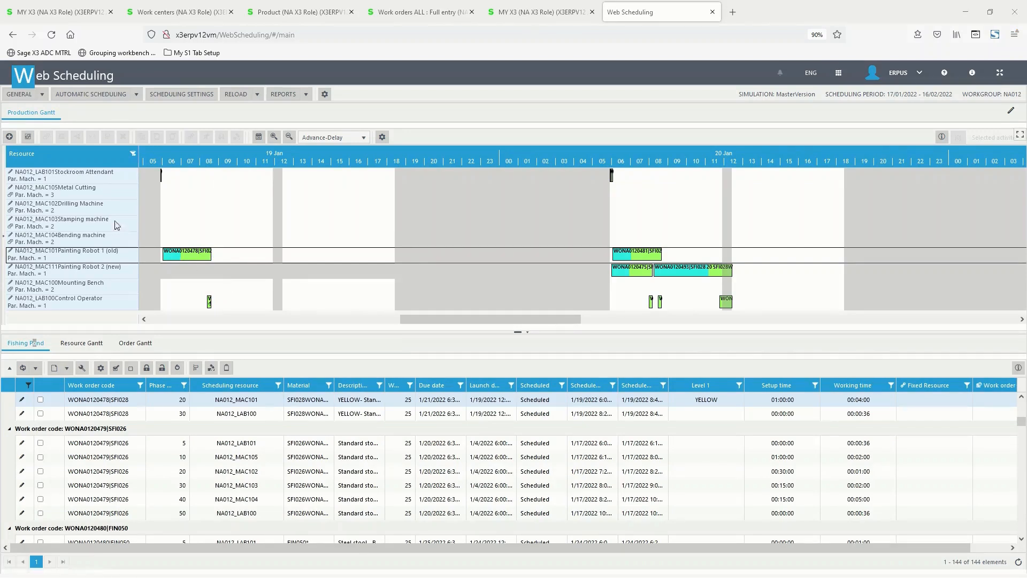
Select the Bending machine and show its 17 January load and operations in the Resource Gantt.
left_click(100, 239)
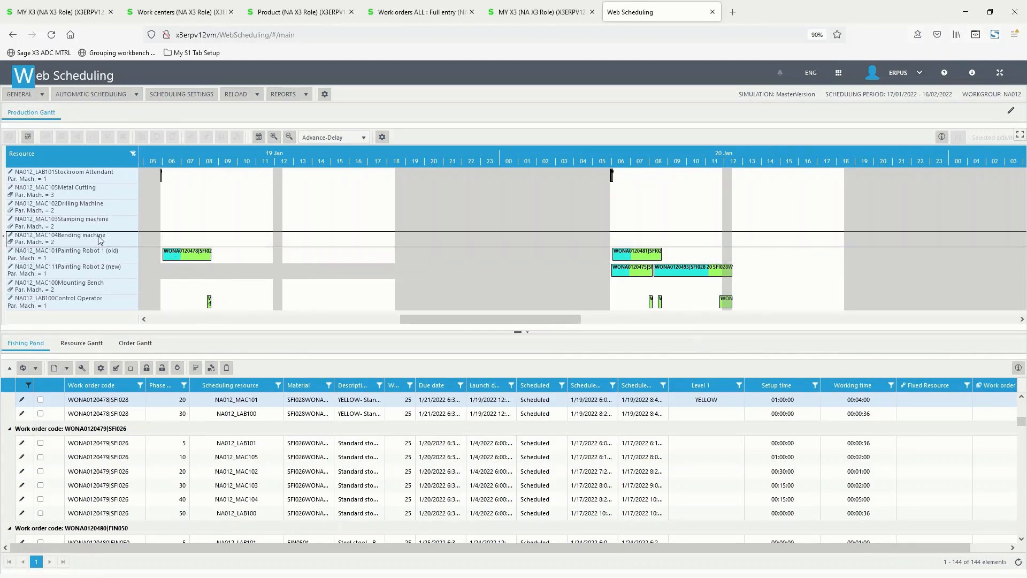
left_click(168, 319)
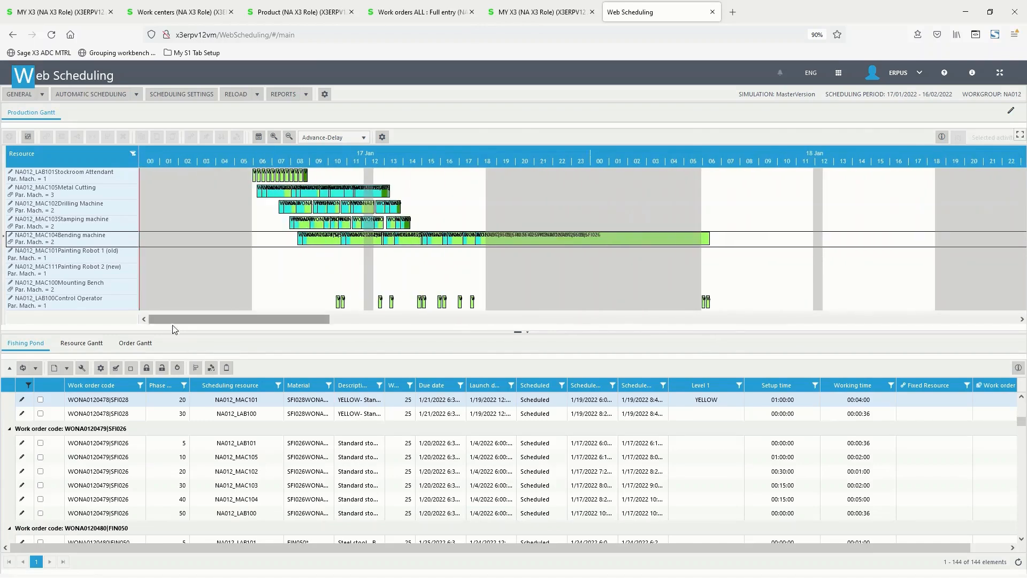
left_click(97, 345)
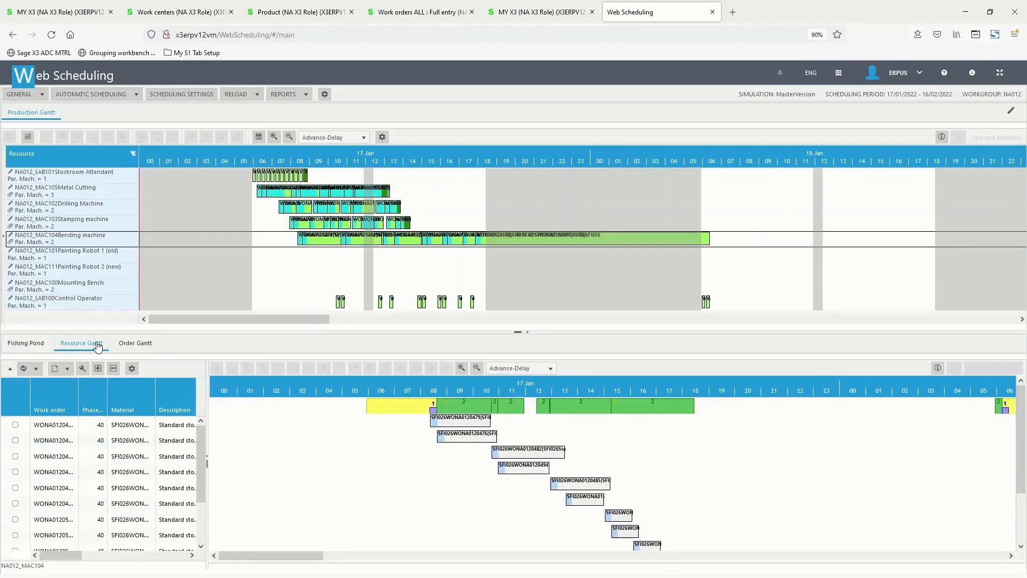
Move the Bending machine operation starting around 13:00 on 17 January earlier, to about 08:45 the same day.
left_click(438, 407)
left_click_drag(588, 487, 474, 481)
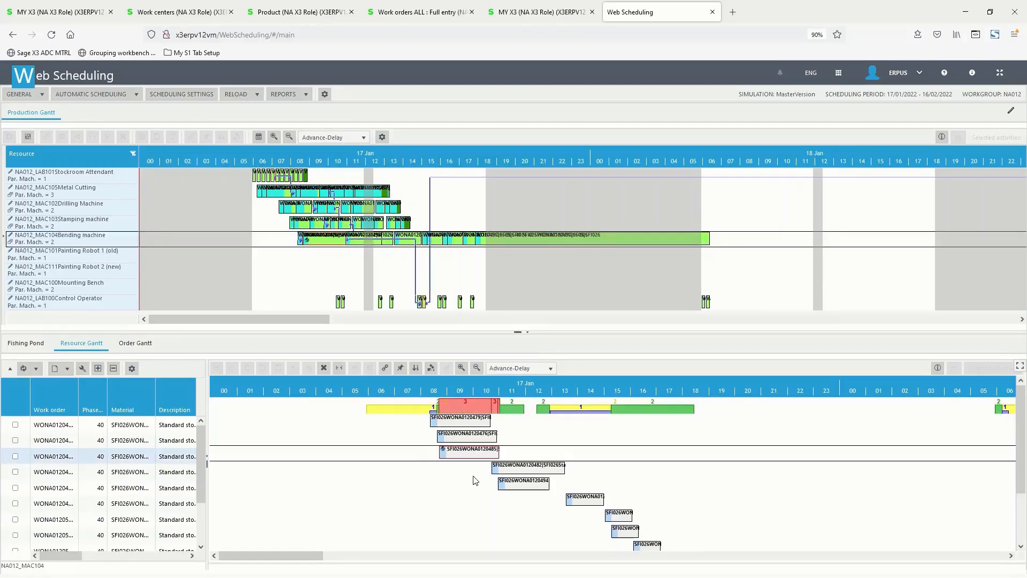